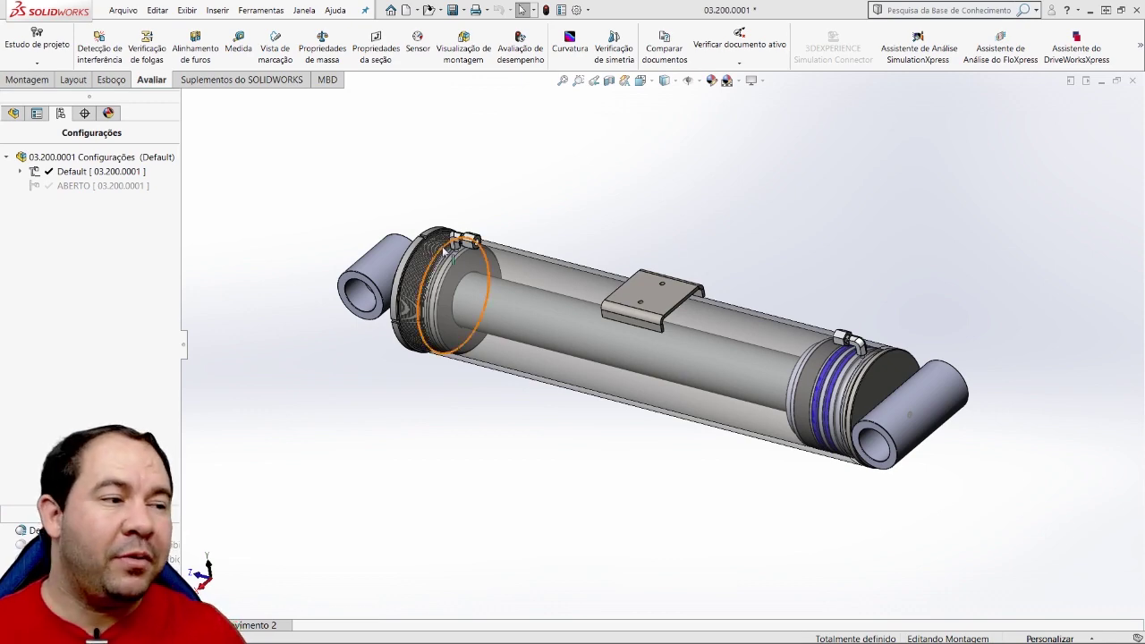
- Orbit the cylinder model, then activate the ABERTO configuration with the rod extended
middle_drag(593, 335, 682, 318)
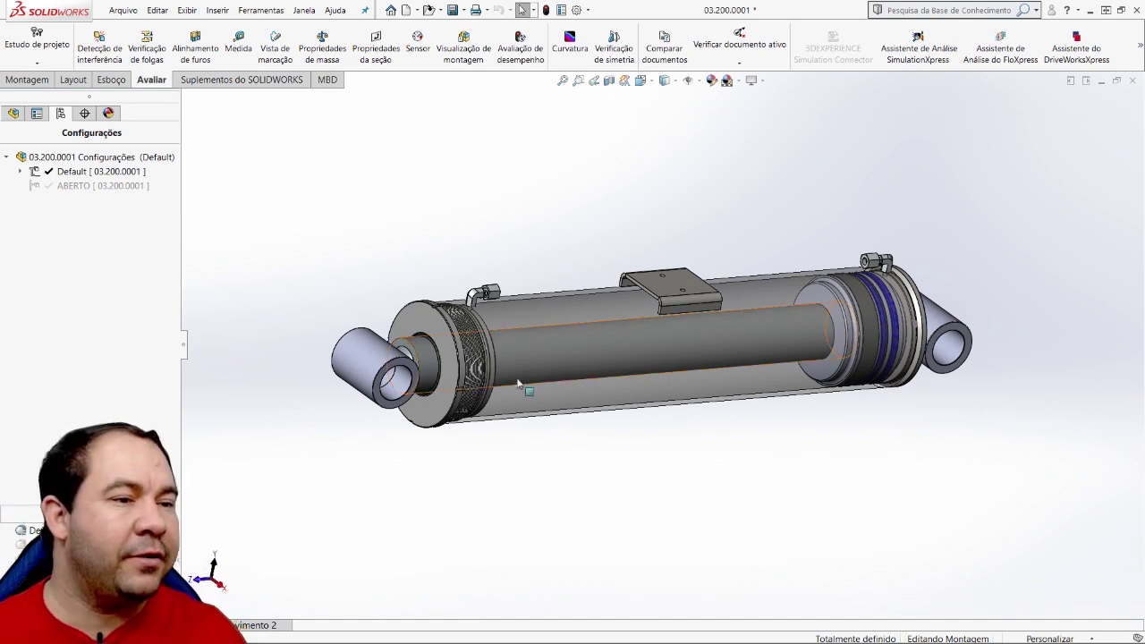
middle_drag(549, 383, 236, 229)
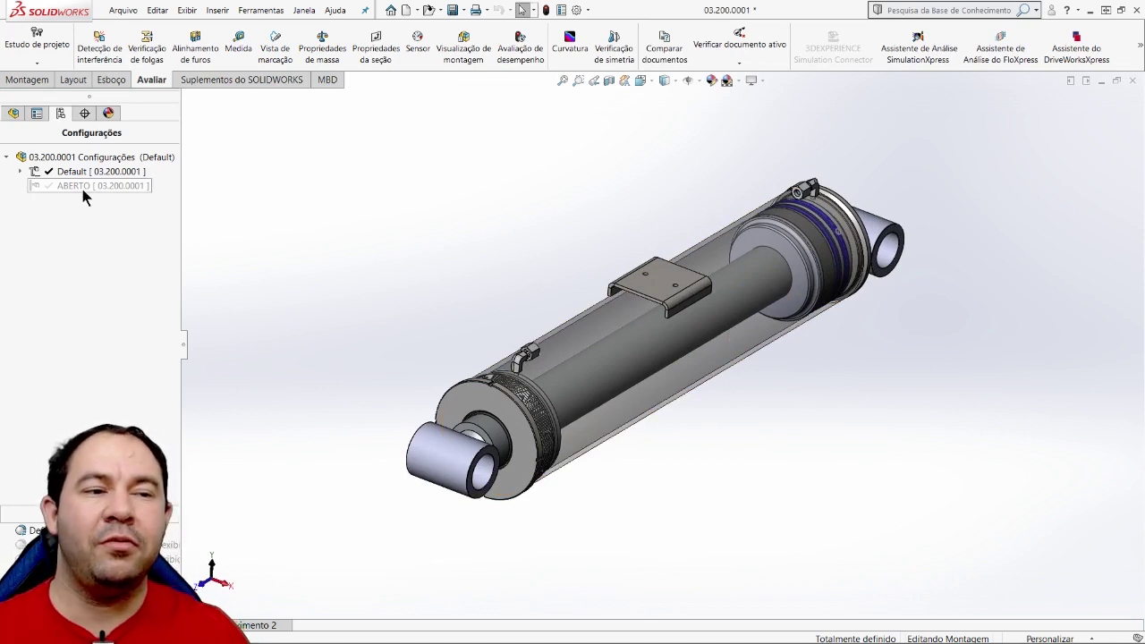
mouse_move(626, 348)
middle_down()
mouse_move(624, 244)
mouse_move(608, 302)
mouse_move(597, 283)
mouse_move(580, 295)
middle_up()
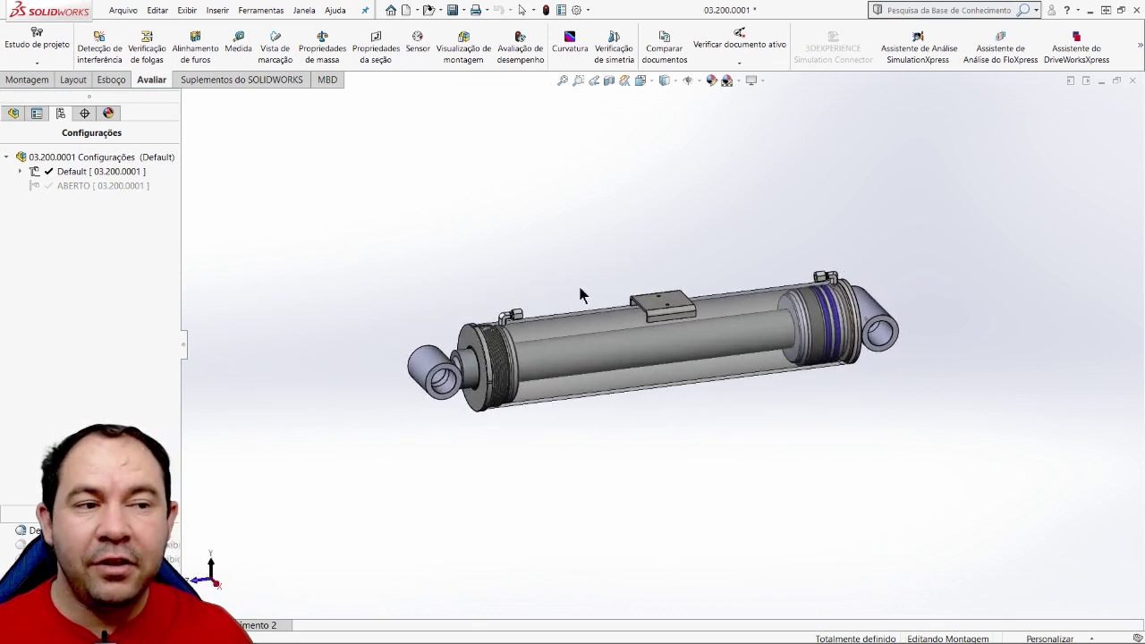
click(74, 174)
scroll(716, 359, down, 2)
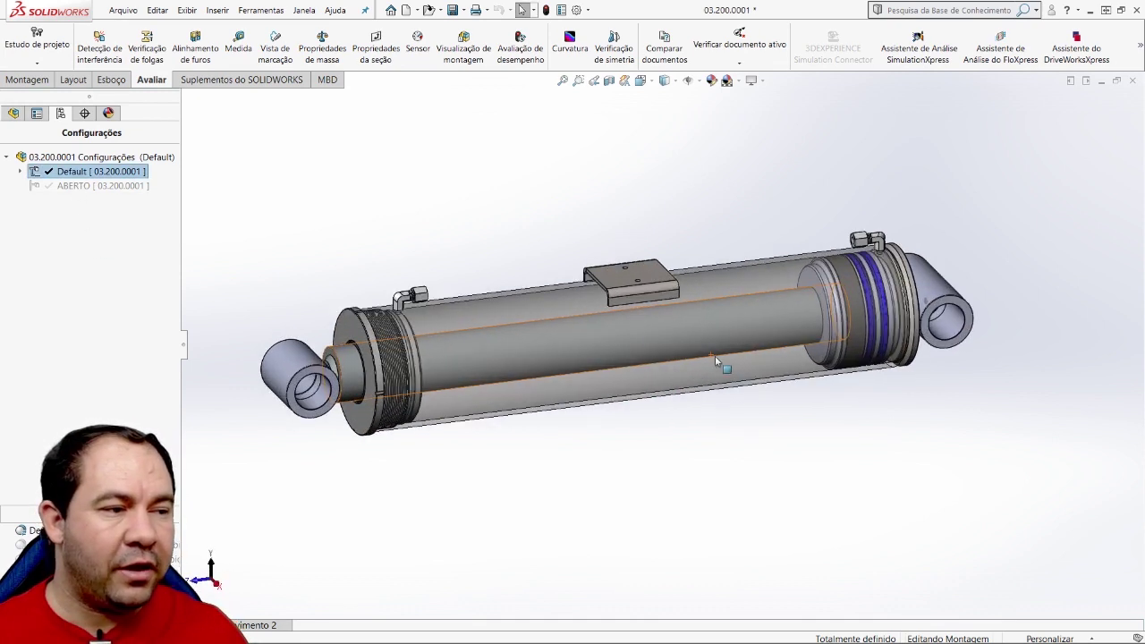
double_click(71, 188)
key(ctrl+7)
- Zoom out over the extended cylinder, then switch back to the retracted Default configuration
click(29, 80)
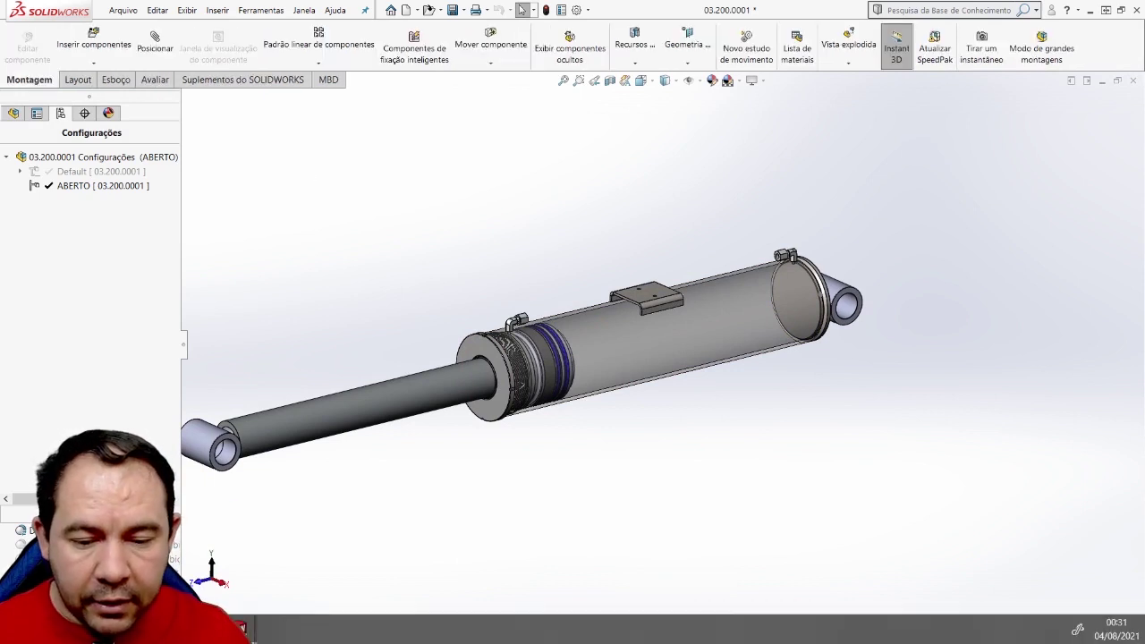
key(z)
scroll(588, 328, down, 2)
scroll(576, 330, down, 2)
scroll(565, 331, down, 2)
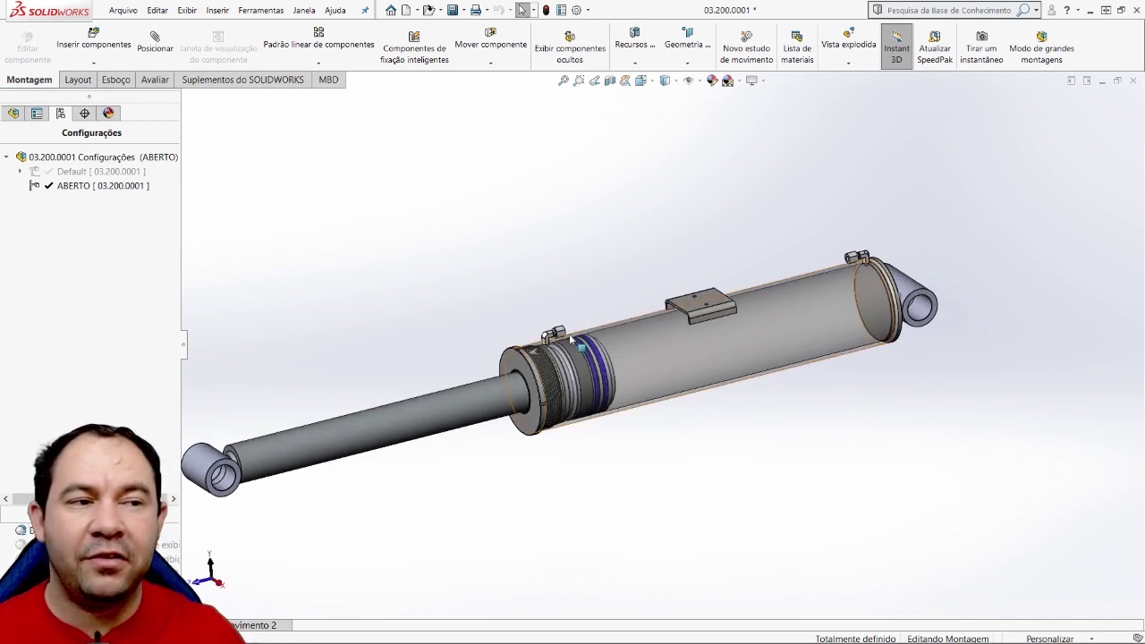
double_click(98, 171)
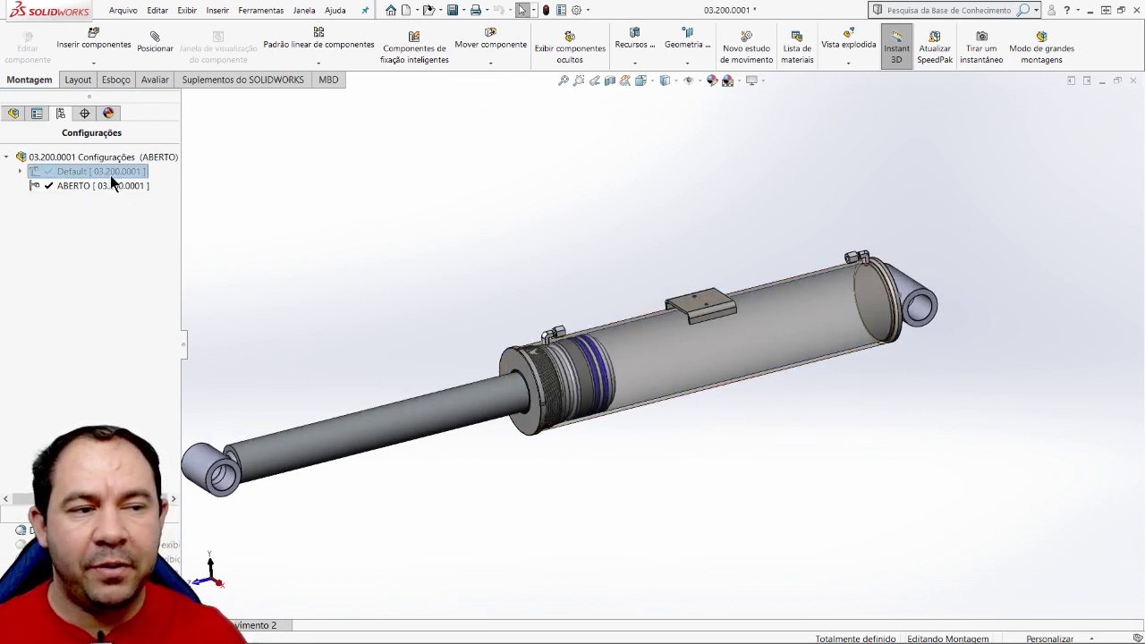
- Switch to the cylinder's A3 drawing document
key(ctrl+Tab)
click(447, 215)
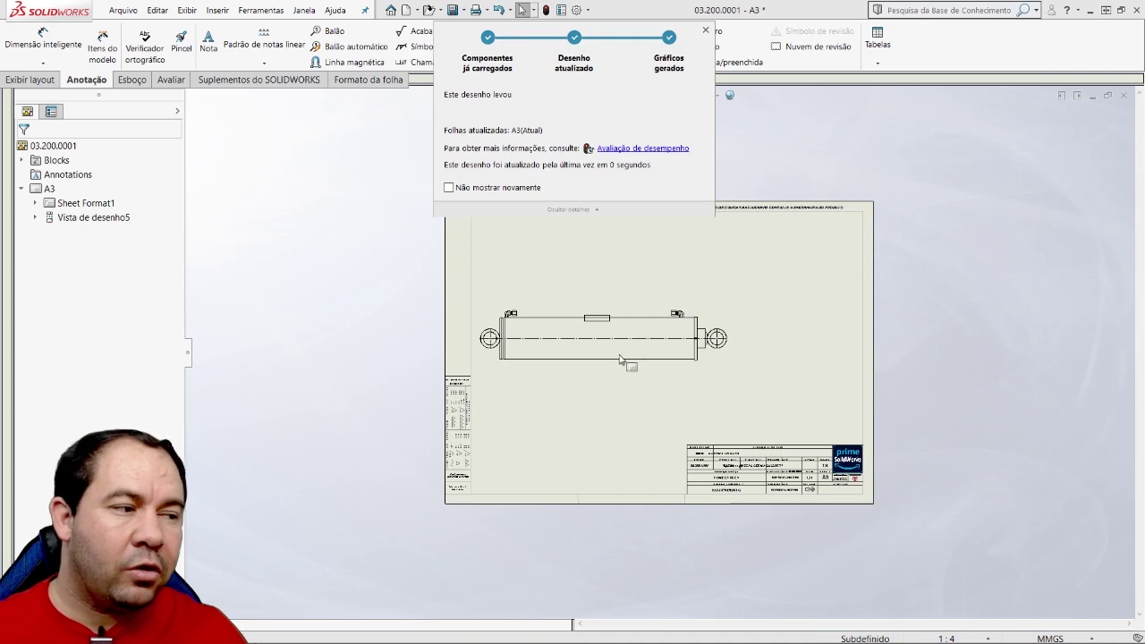
scroll(680, 381, down, 3)
scroll(690, 375, down, 3)
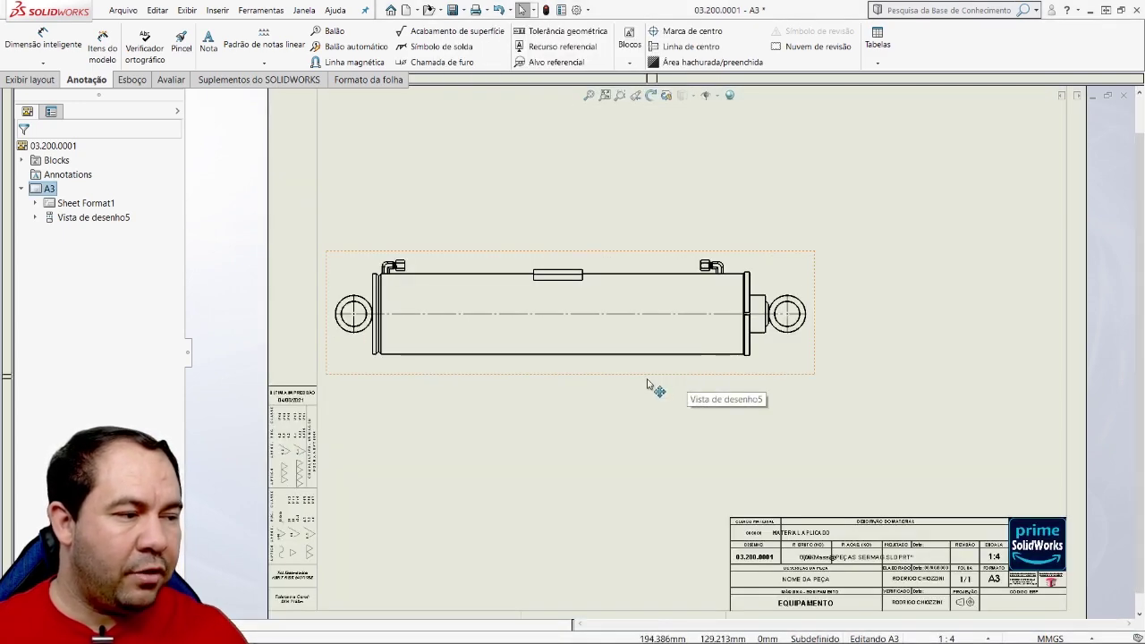
- Fit the A3 sheet and open the properties of drawing view Vista de desenho5
drag(646, 384, 649, 379)
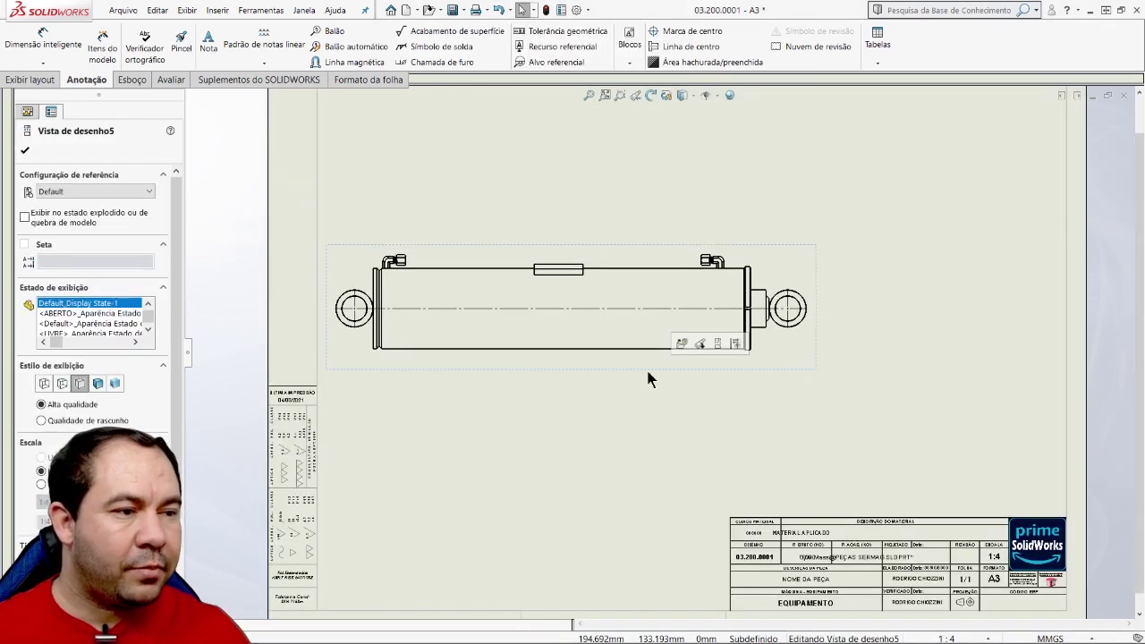
click(24, 154)
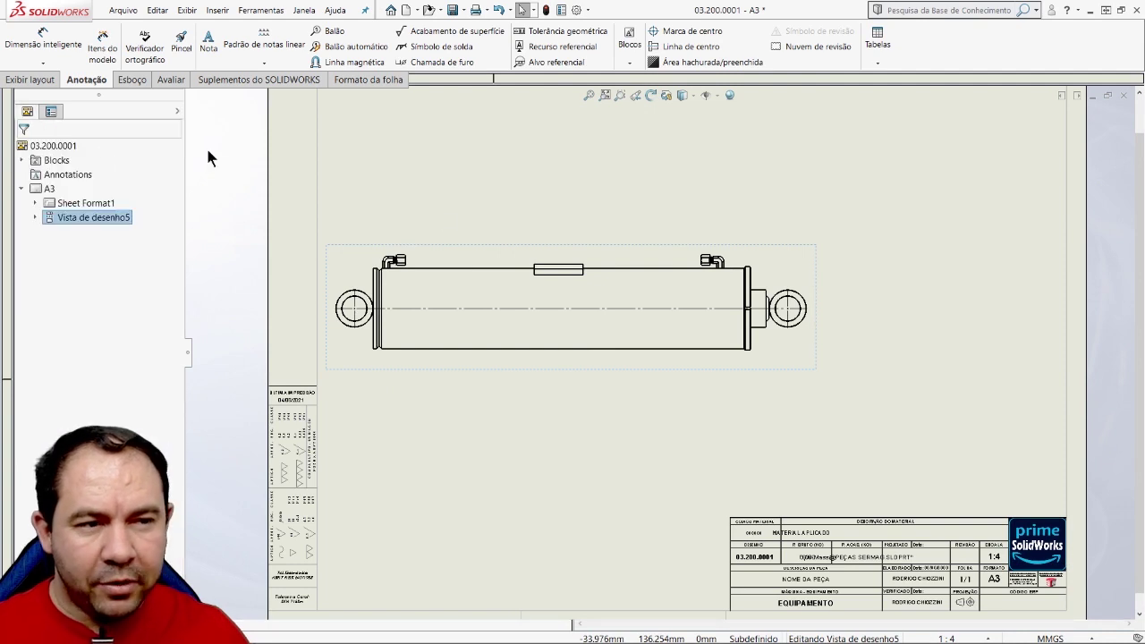
key(f)
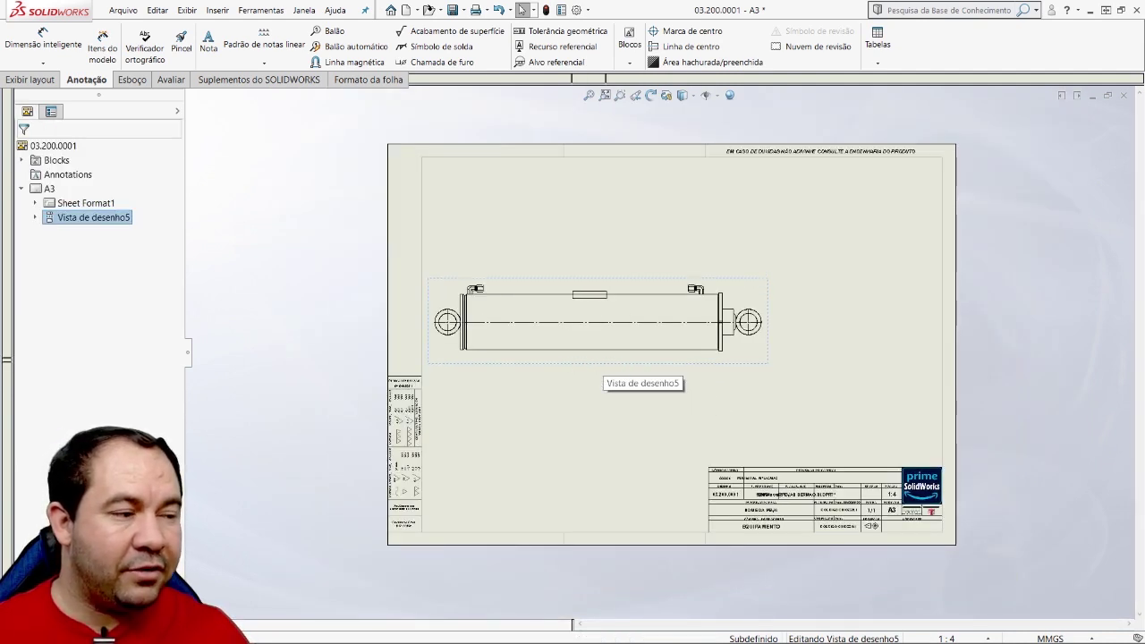
click(574, 367)
click(31, 79)
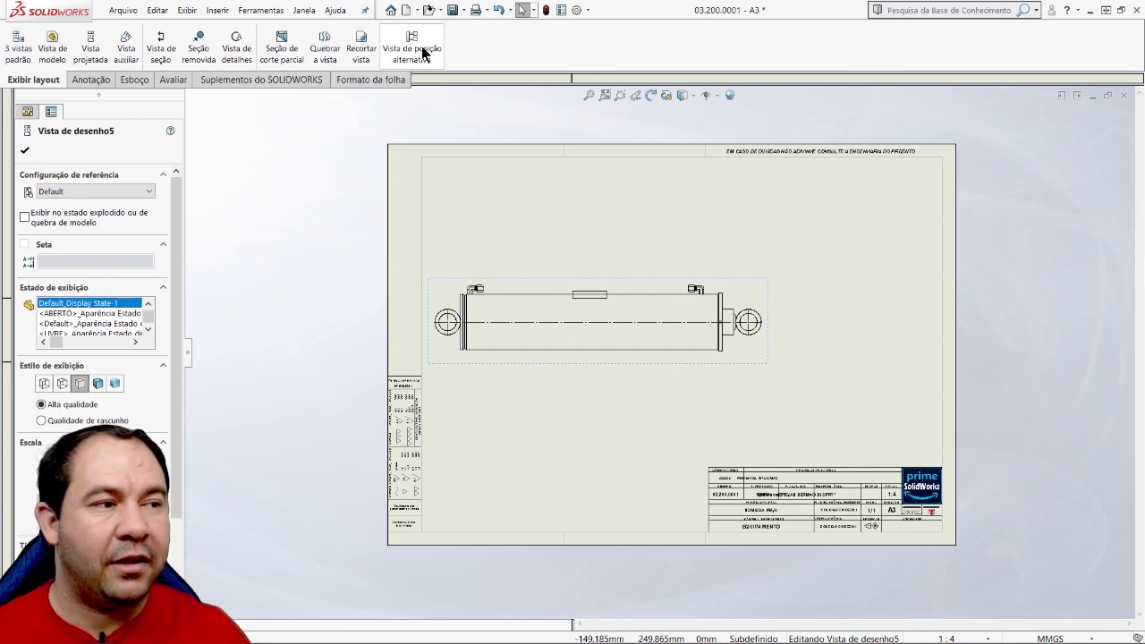
- Add an alternate position view from the existing ABERTO configuration, drawing the extended rod in phantom lines
click(415, 52)
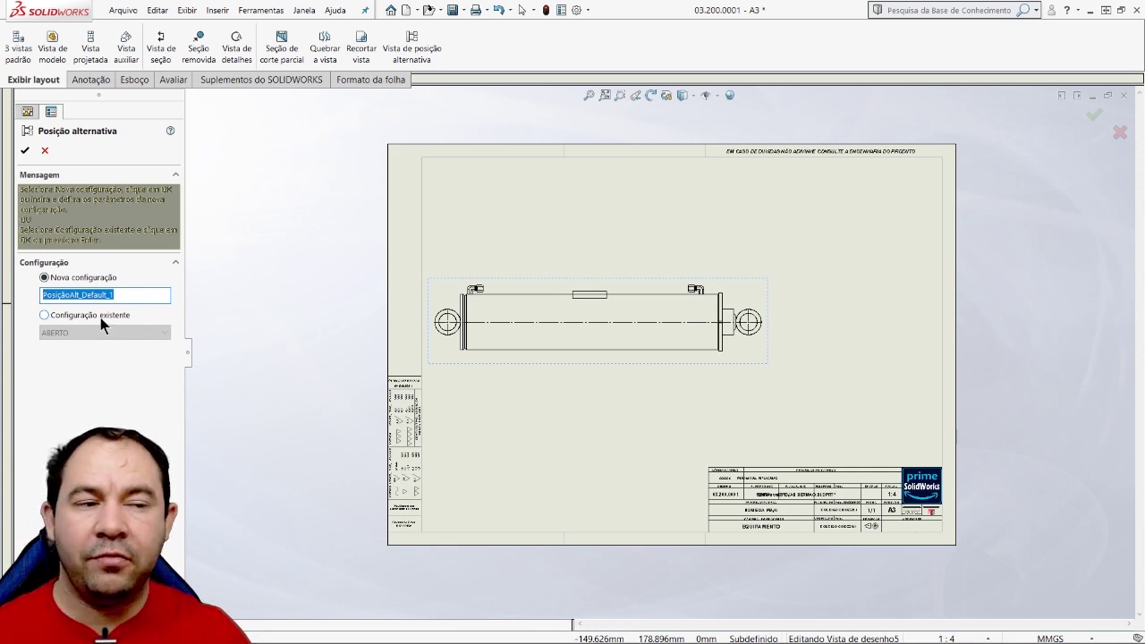
click(44, 316)
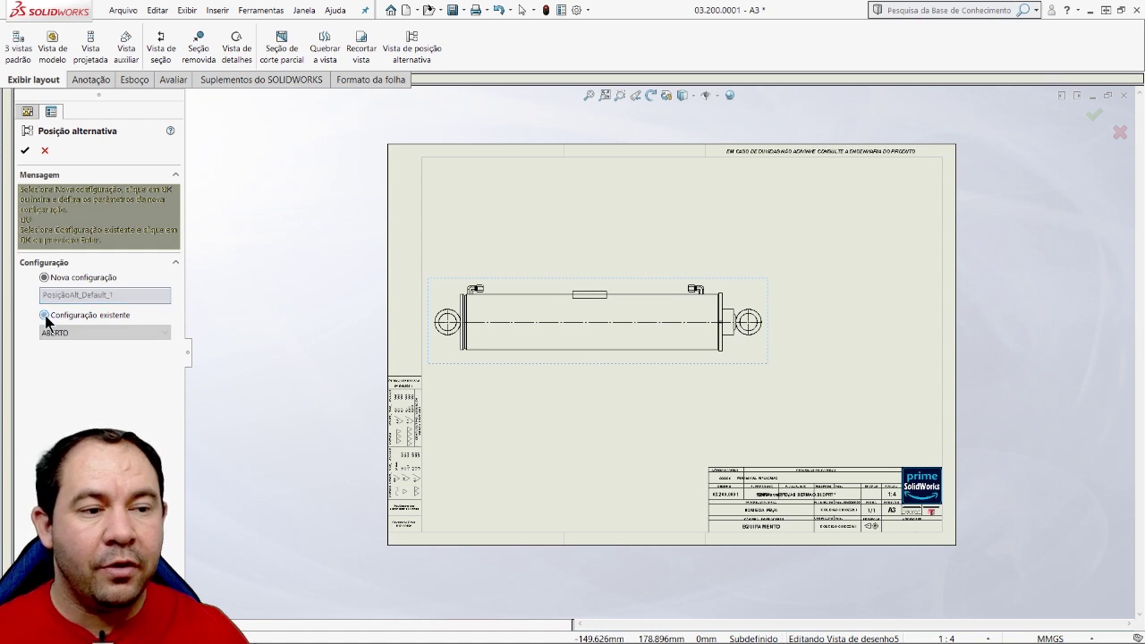
click(77, 334)
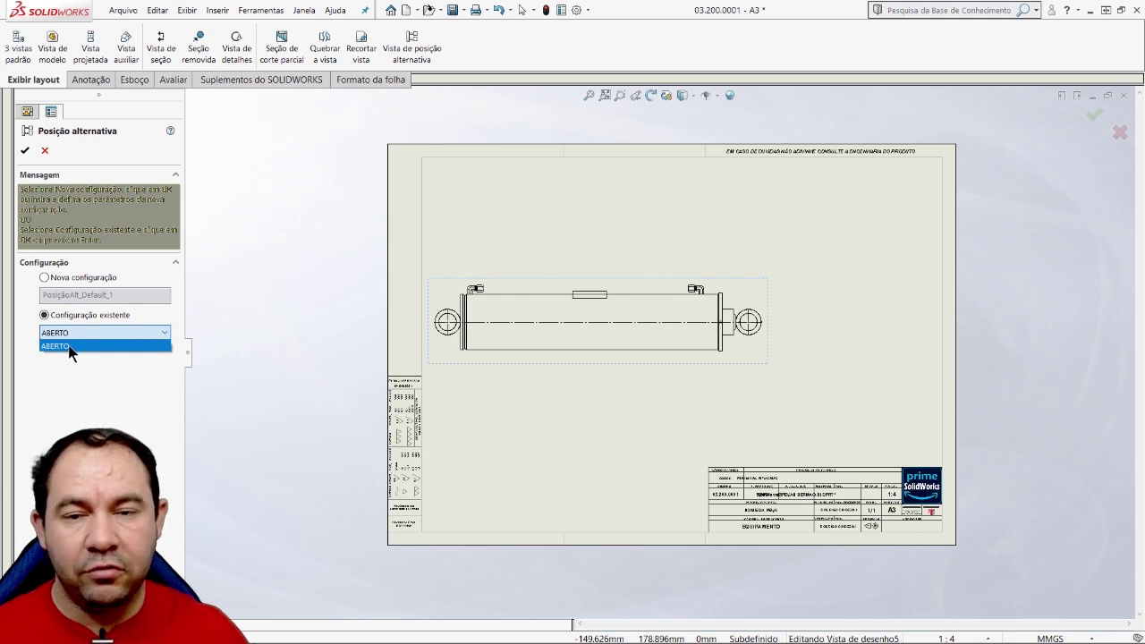
click(70, 349)
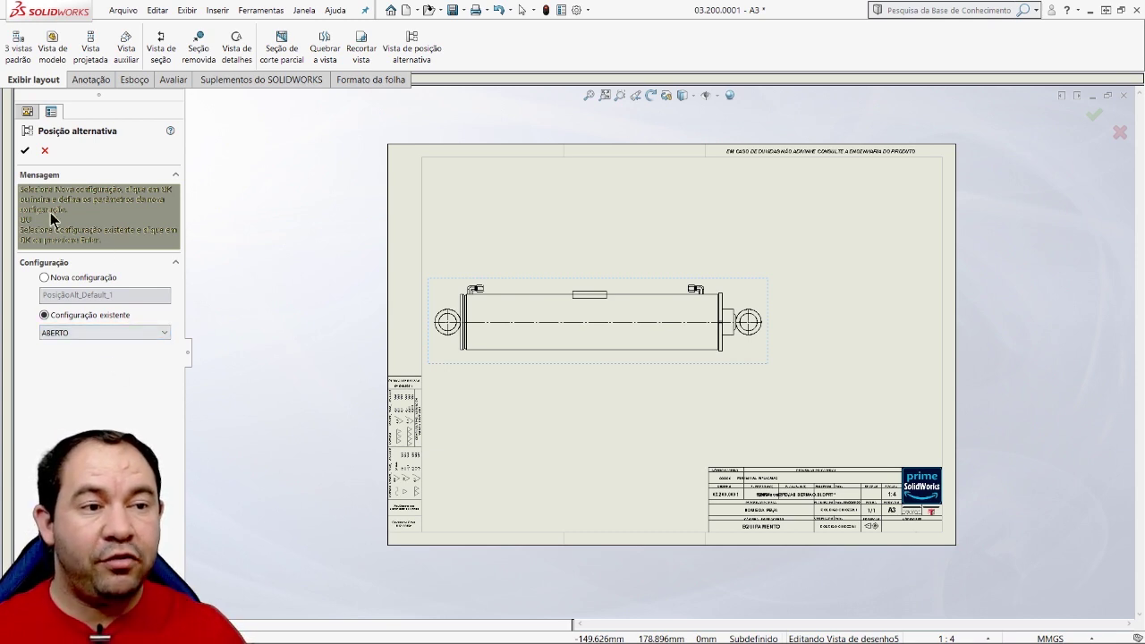
click(25, 152)
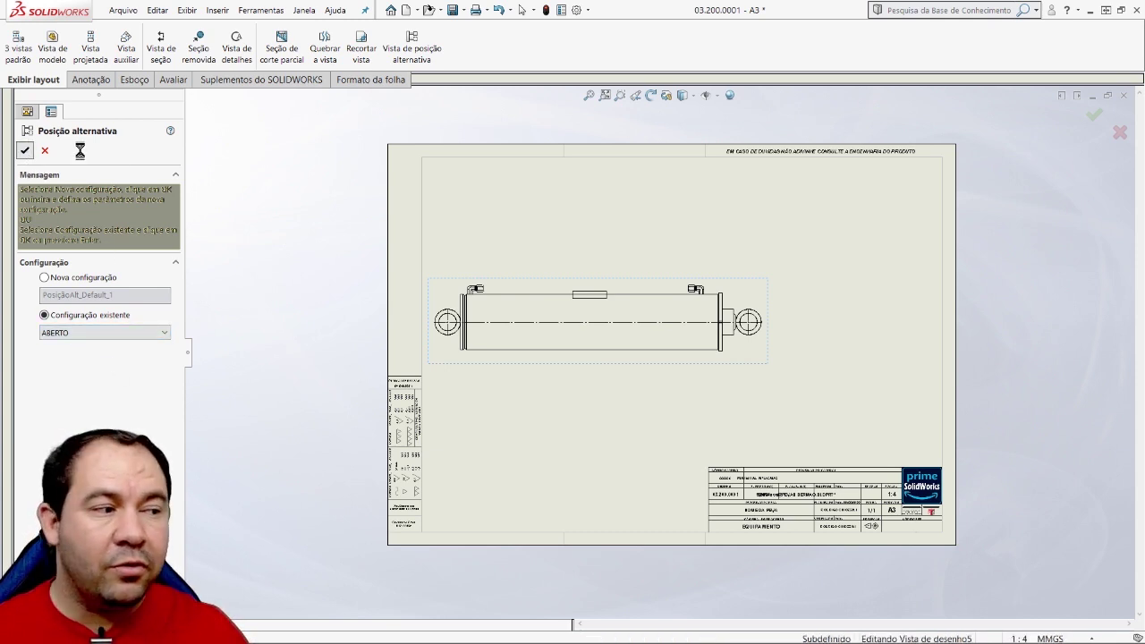
scroll(733, 282, up, 3)
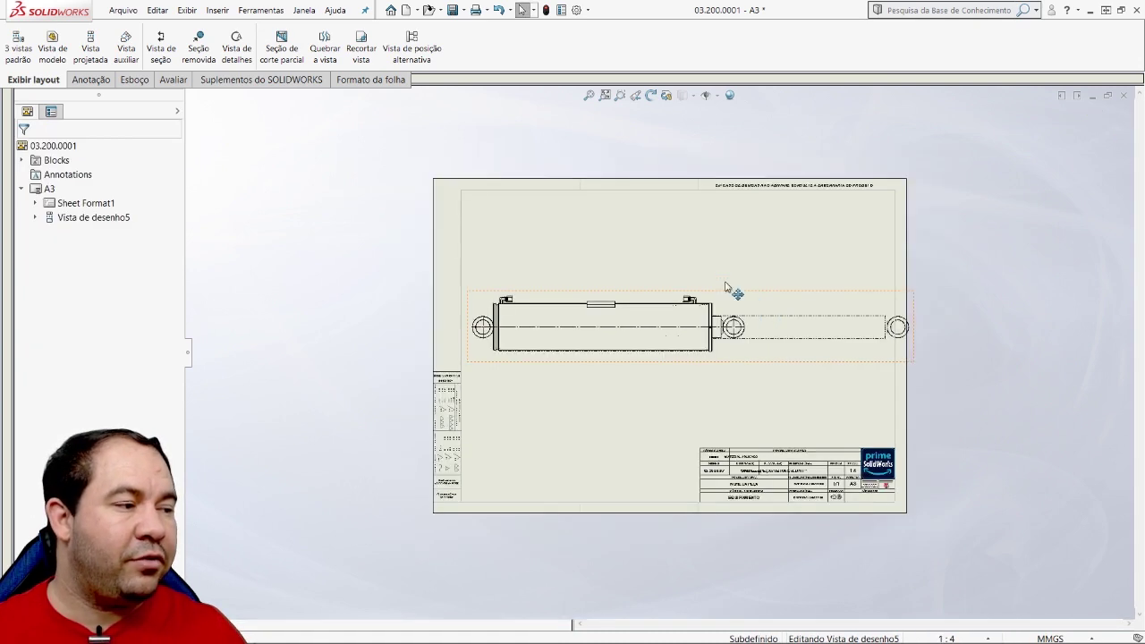
scroll(709, 384, down, 3)
click(680, 374)
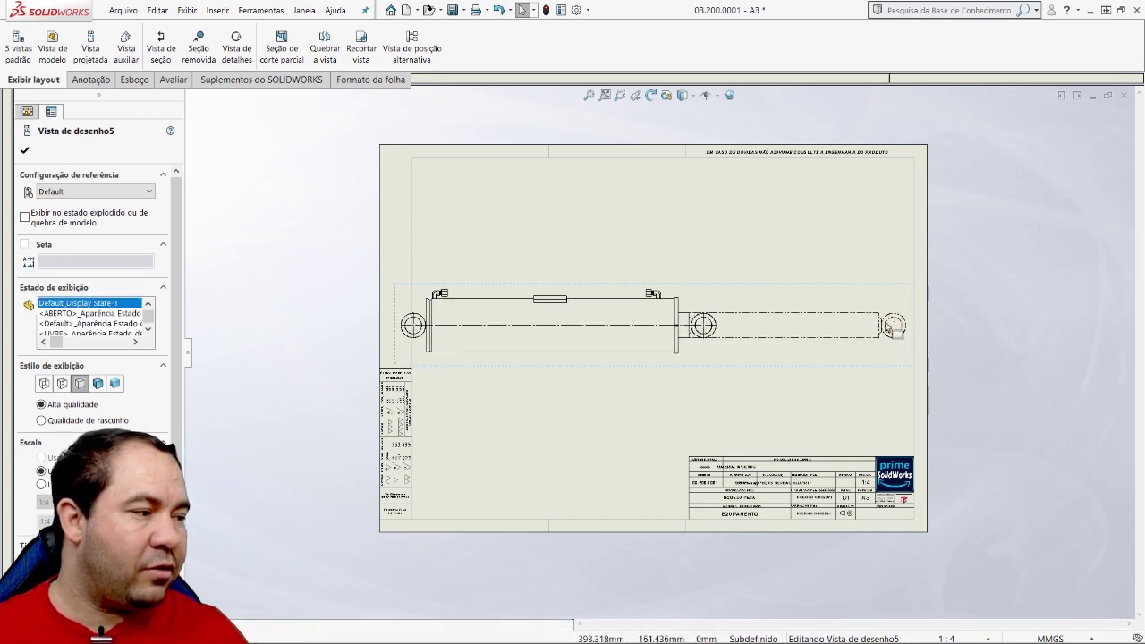
scroll(866, 331, down, 2)
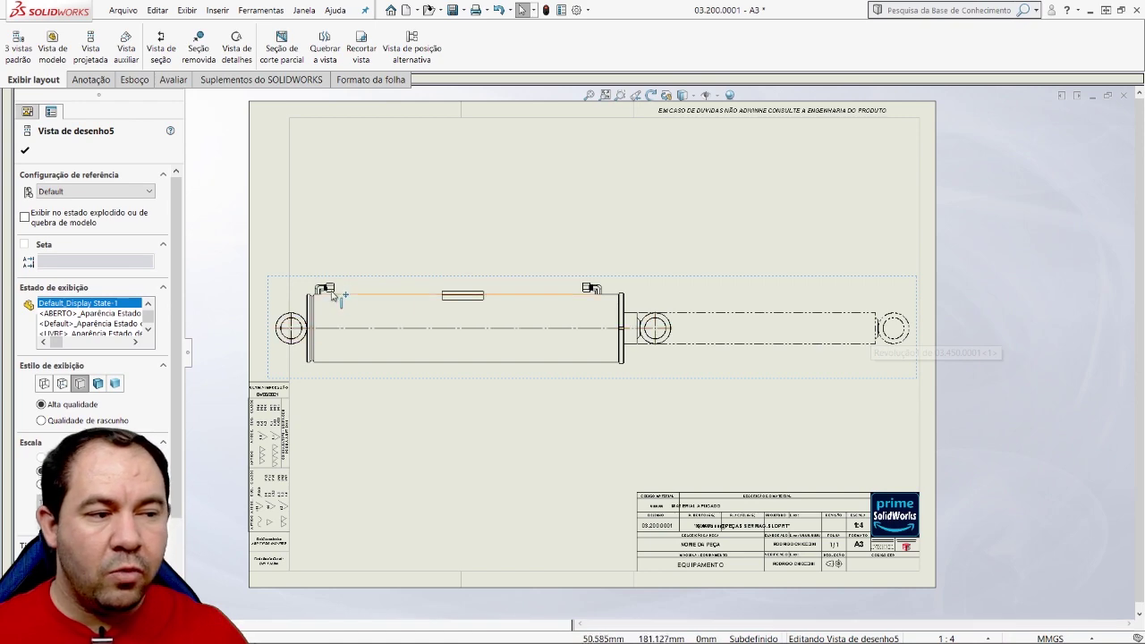
scroll(398, 309, down, 2)
scroll(715, 328, down, 1)
scroll(751, 340, down, 2)
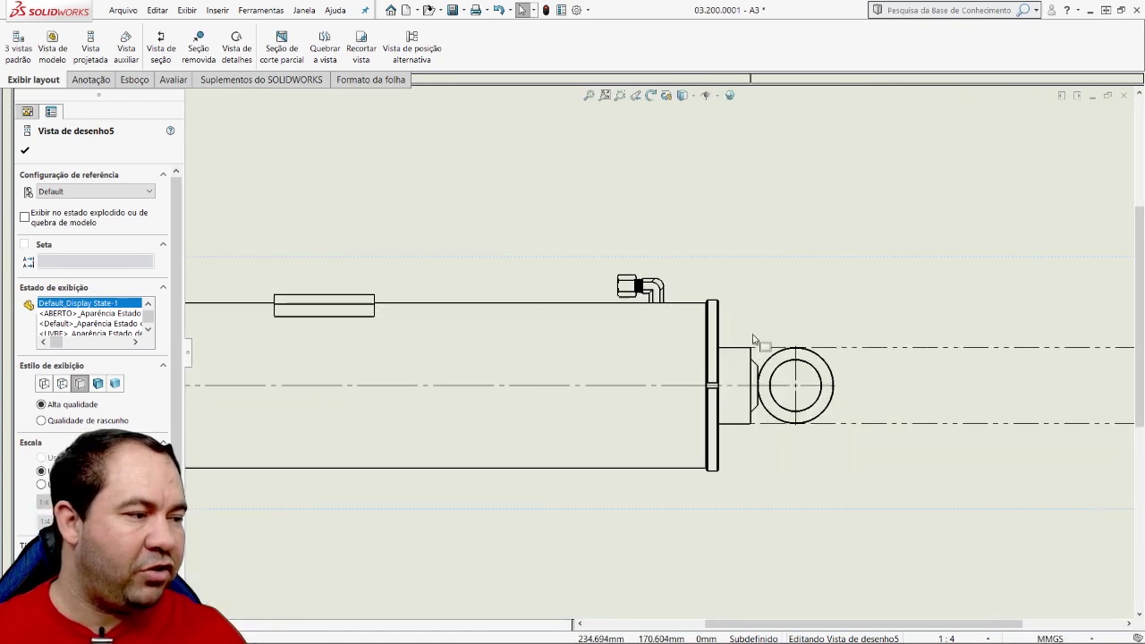
click(588, 95)
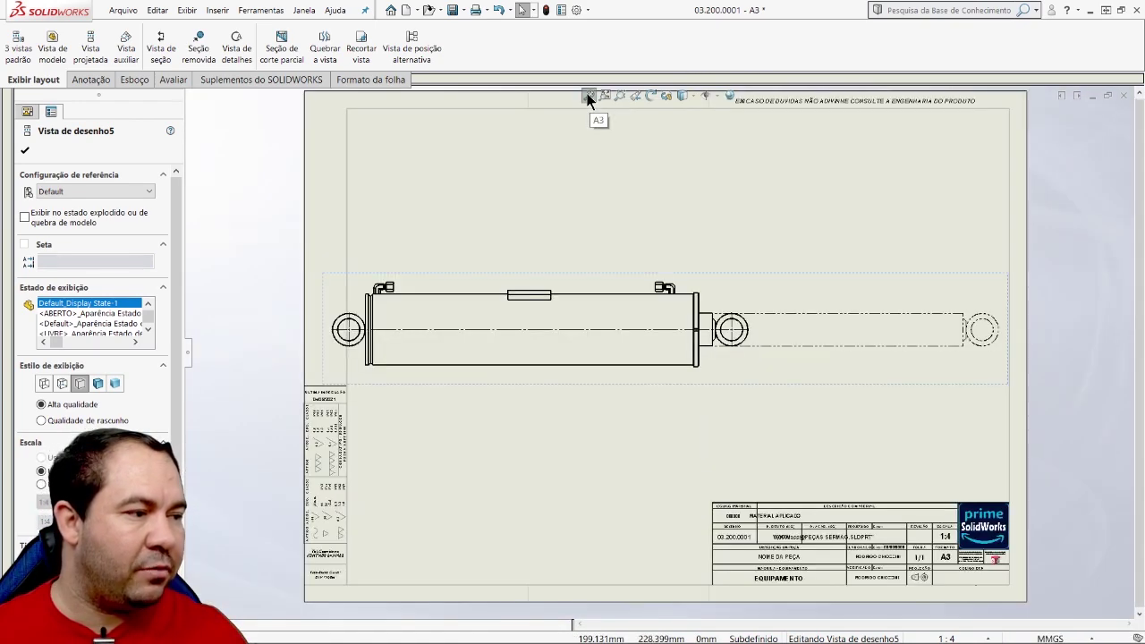
scroll(729, 358, up, 2)
scroll(805, 304, down, 3)
scroll(693, 330, up, 2)
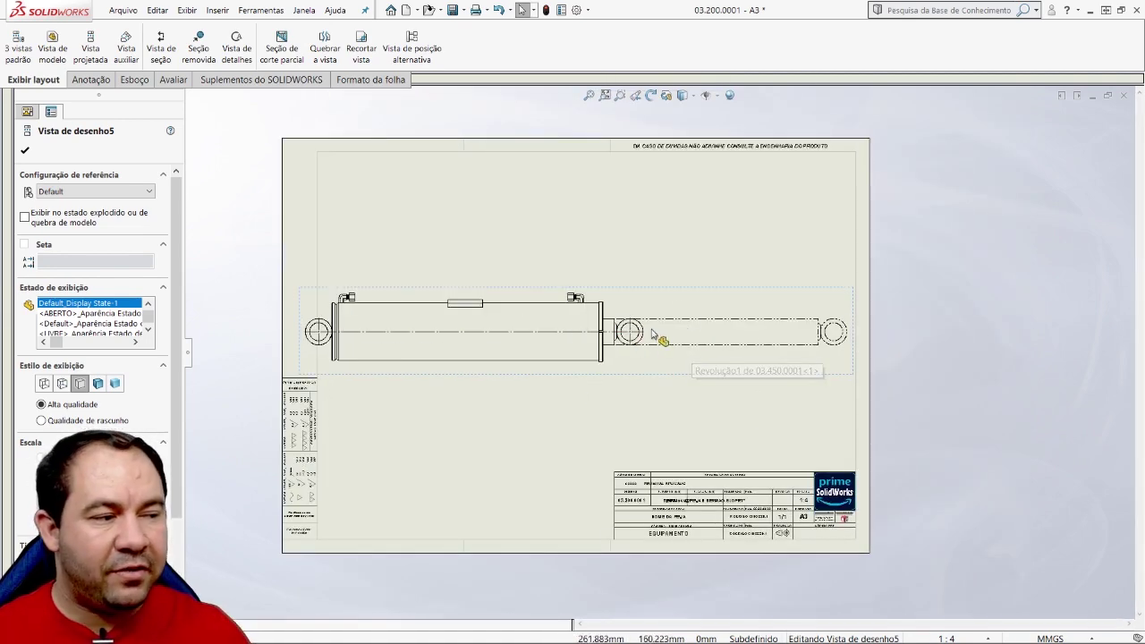
scroll(828, 333, down, 3)
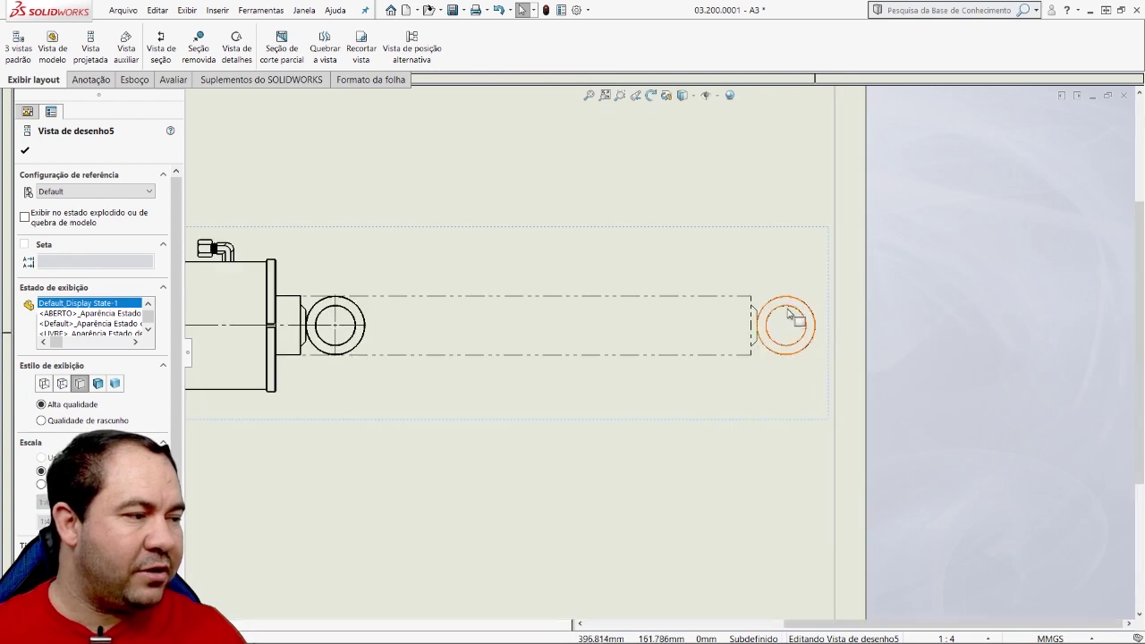
scroll(757, 322, down, 2)
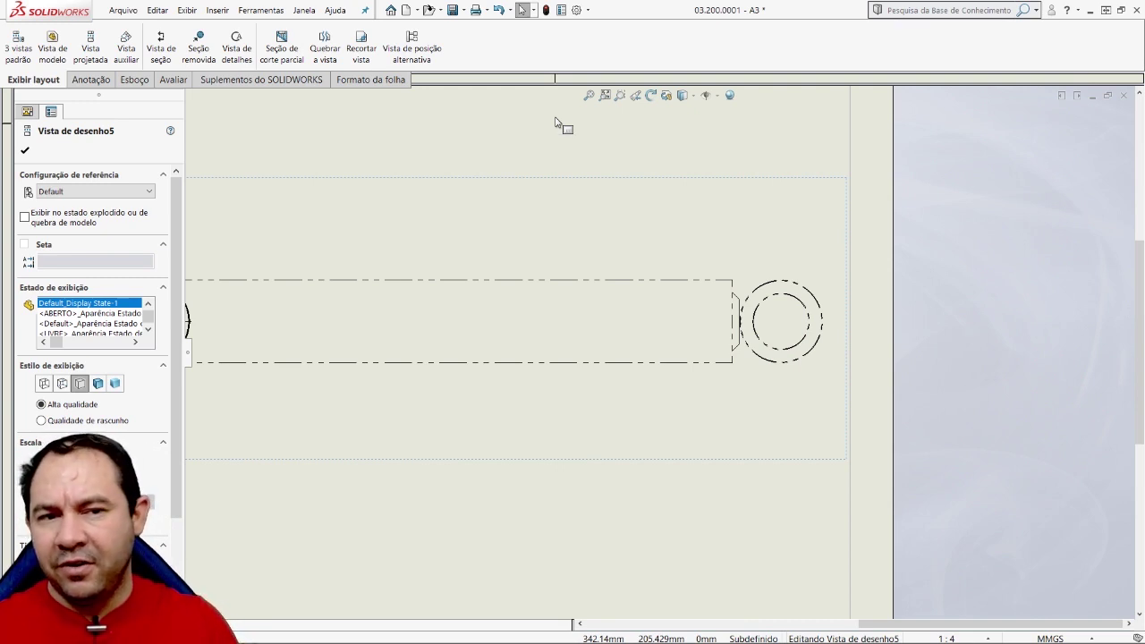
scroll(549, 268, up, 2)
scroll(549, 268, up, 2)
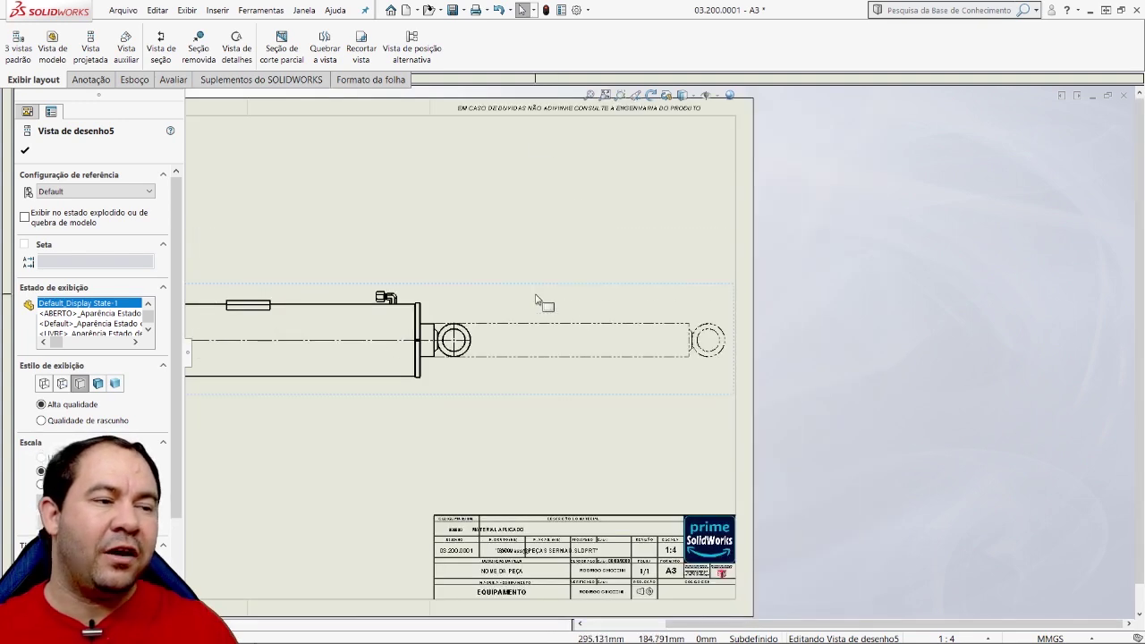